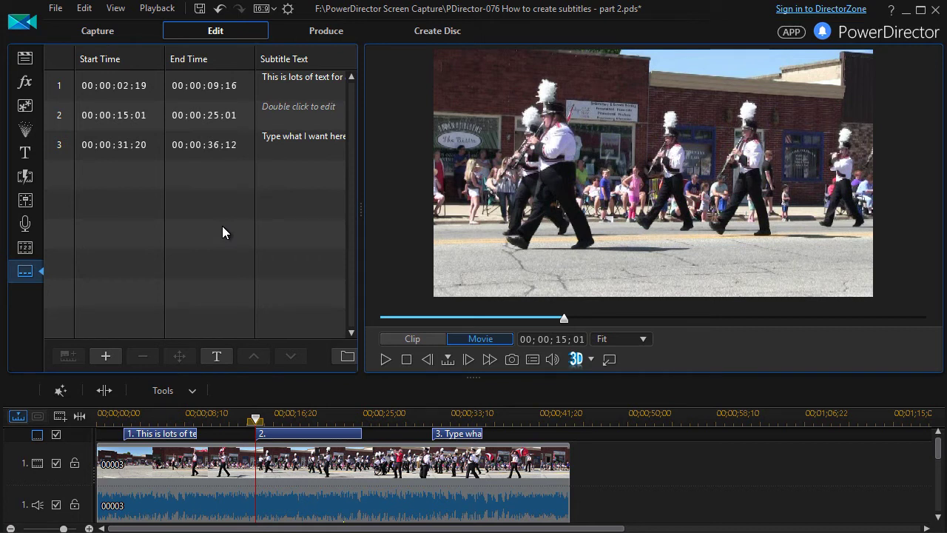
- Type 'This is a subtitle!' and 'Another line here.' as two lines in row 2's subtitle cell
double_click(296, 111)
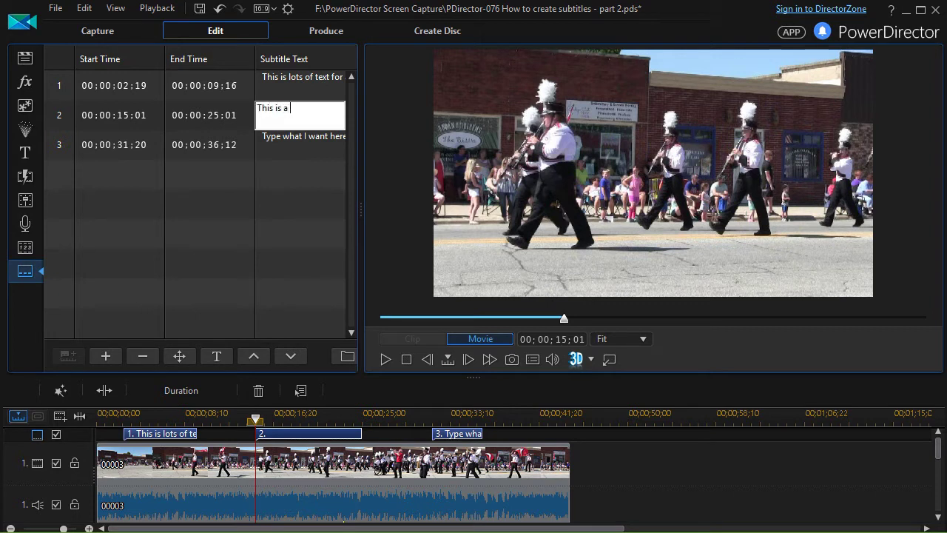
type("This is a subtitle")
type("noth3er ")
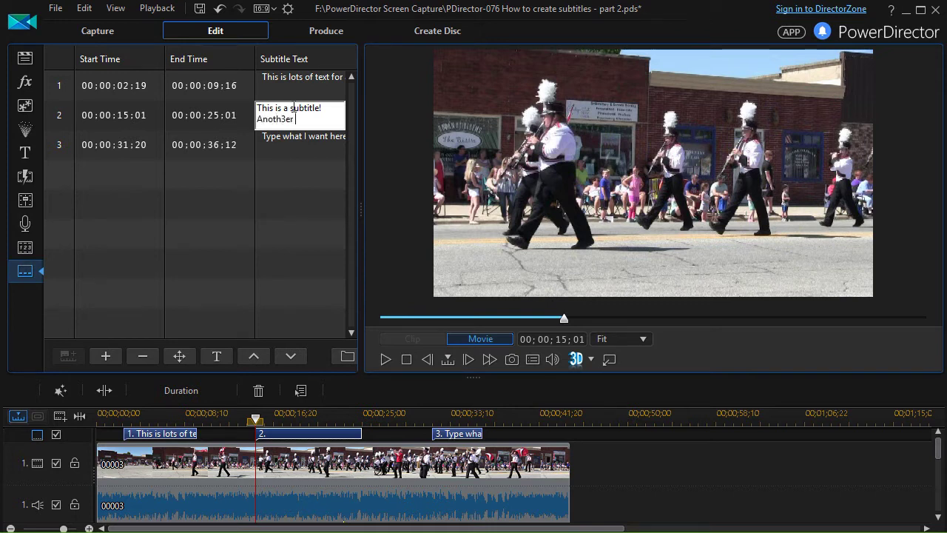
key("BackSpace")
key("BackSpace")
key("BackSpace")
key("BackSpace")
type("er line here.")
left_click(273, 213)
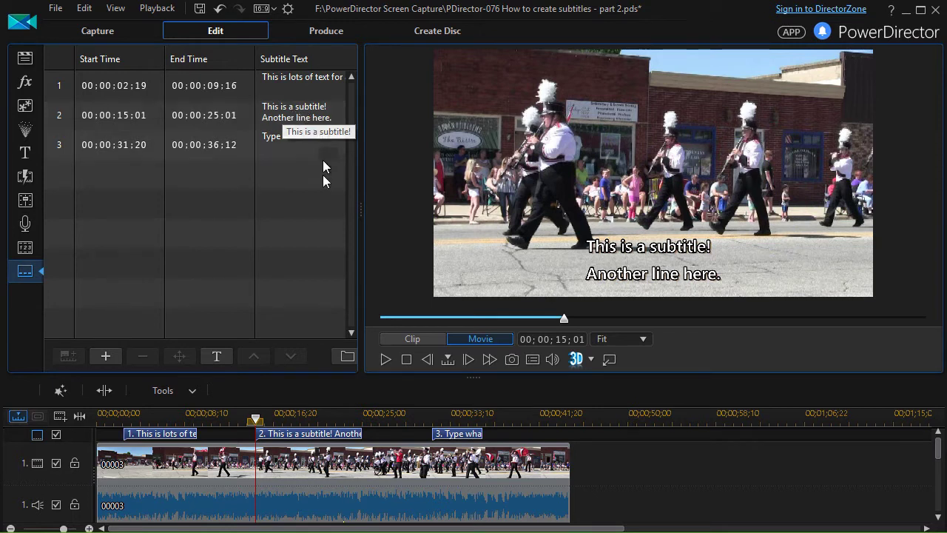
- Append the sentence 'Another sentence is here' to the end of subtitle 1's text
right_click(302, 108)
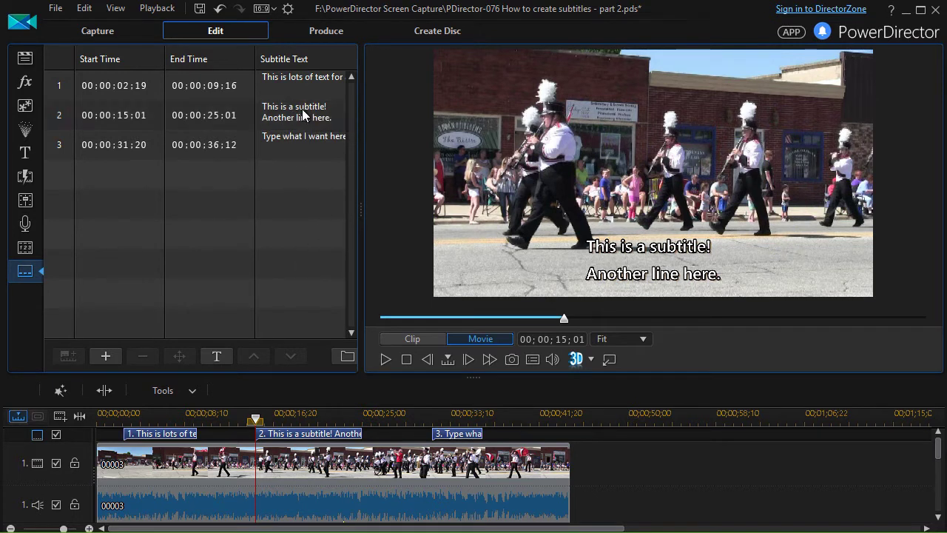
left_click(359, 135)
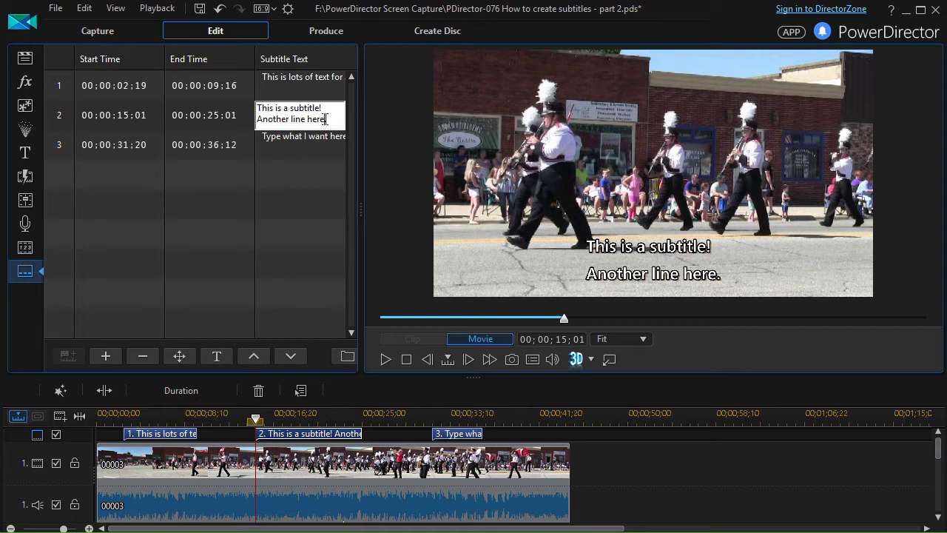
left_click(303, 85)
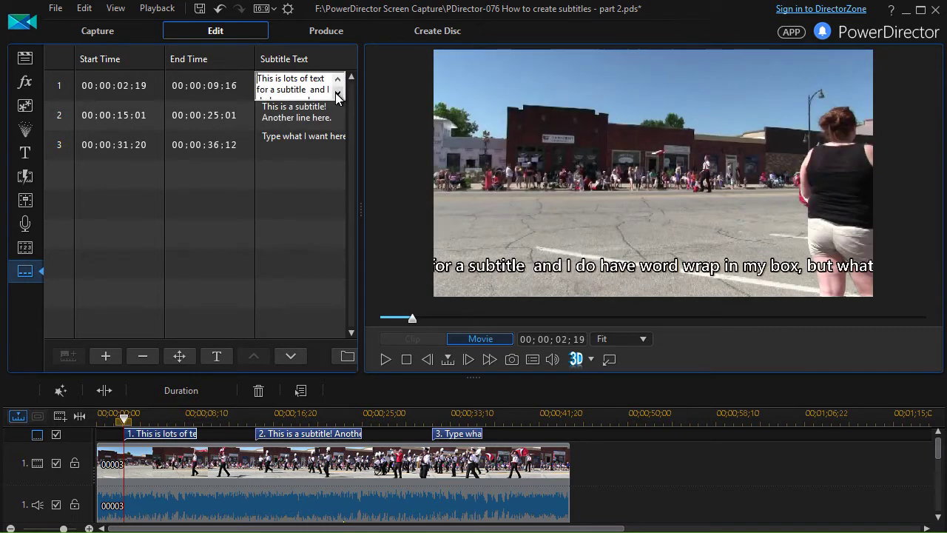
left_click(336, 93)
left_click(338, 93)
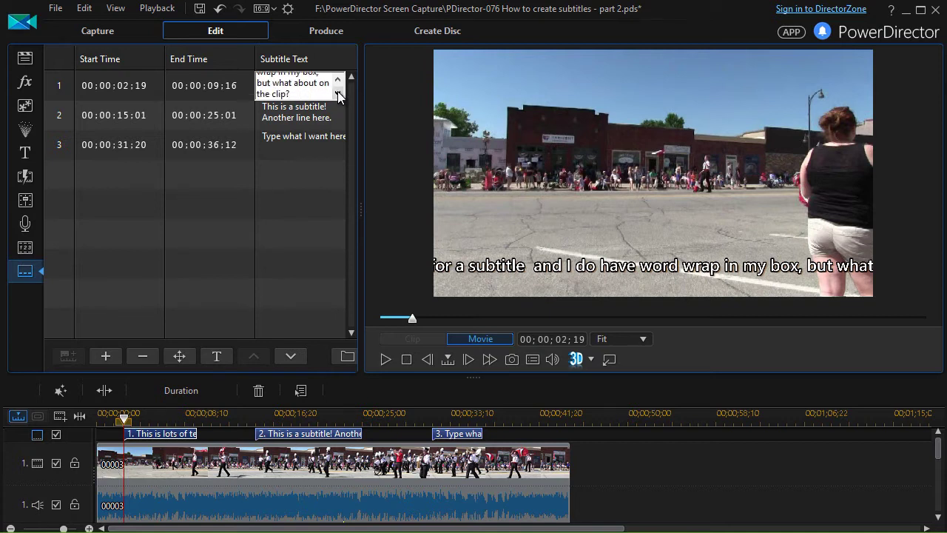
left_click(338, 78)
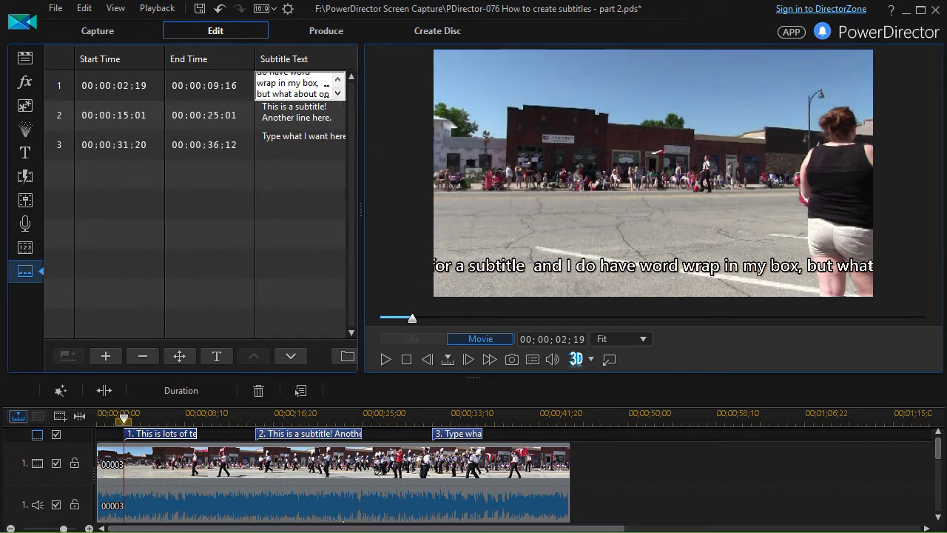
left_click(337, 93)
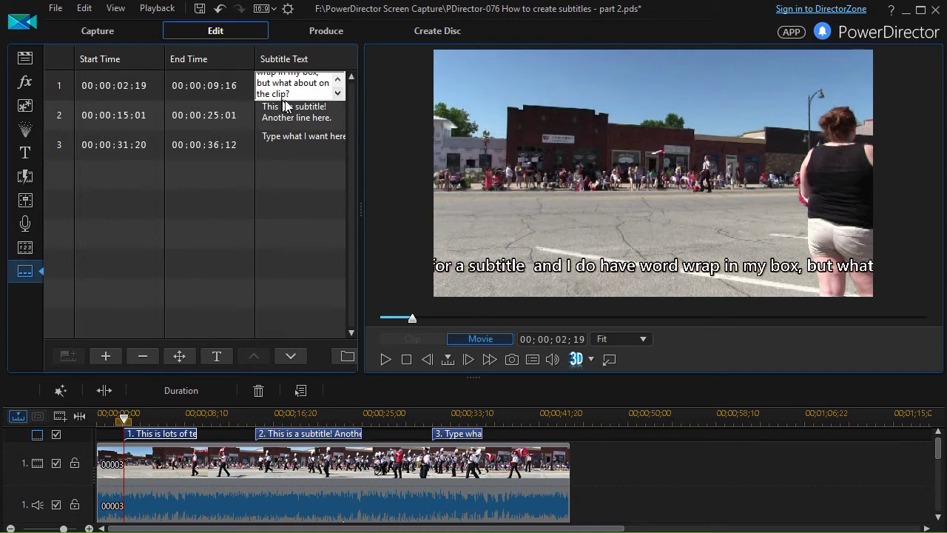
type("Another sentence is here")
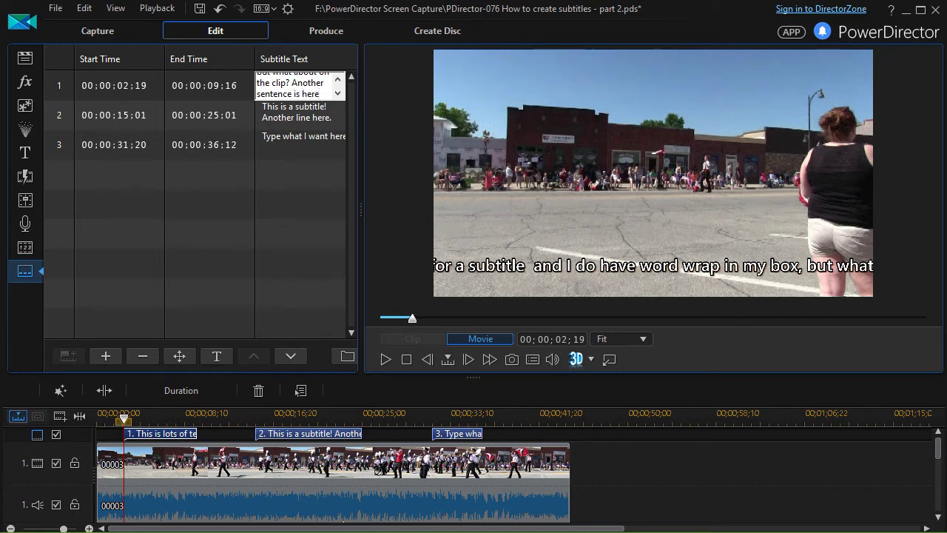
left_click(213, 210)
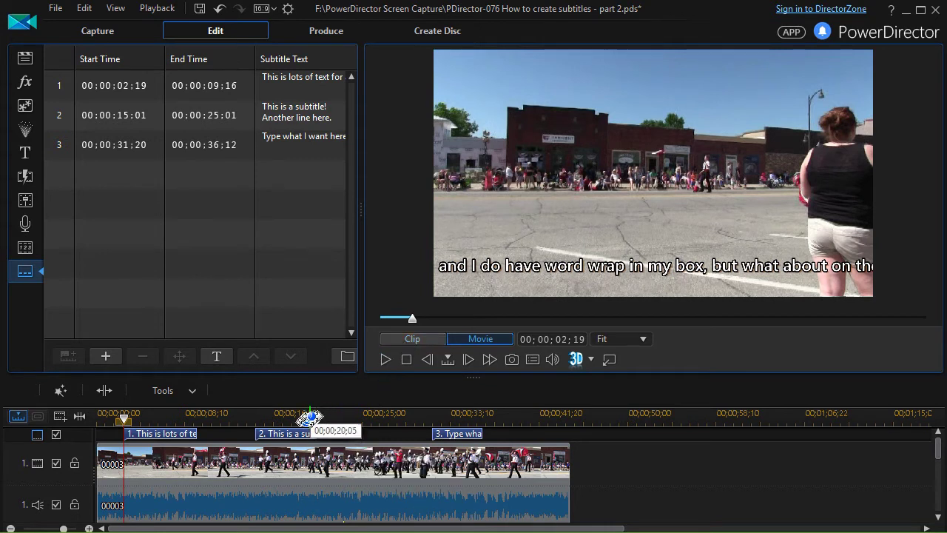
left_click(386, 359)
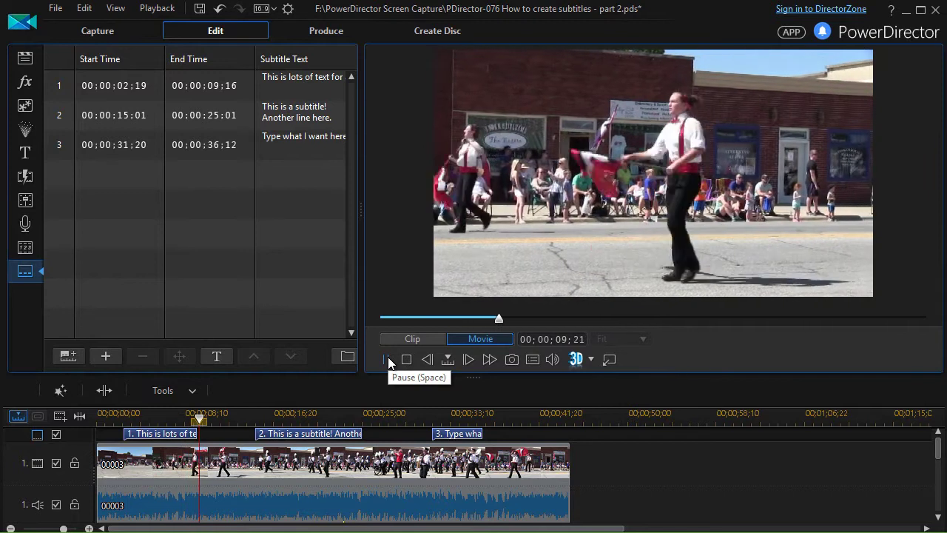
left_click(388, 359)
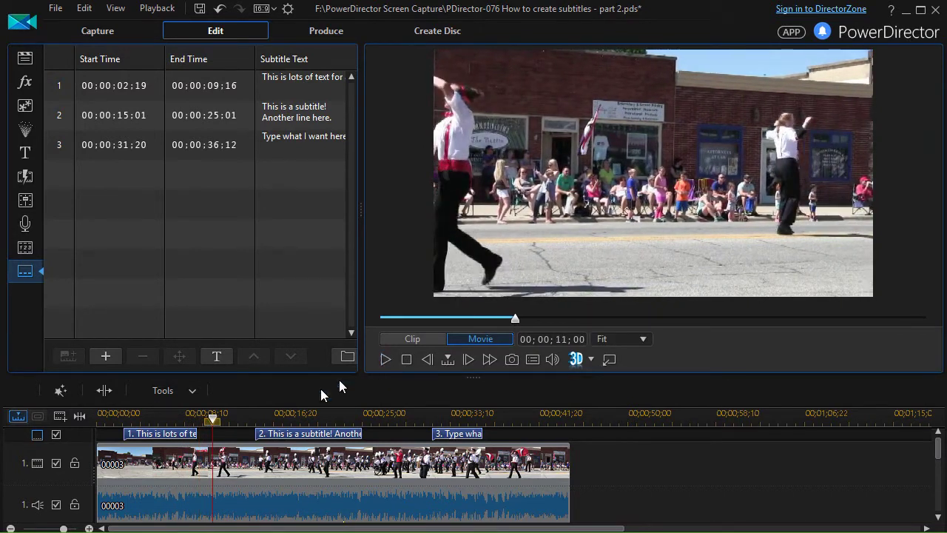
left_click_drag(215, 425, 167, 426)
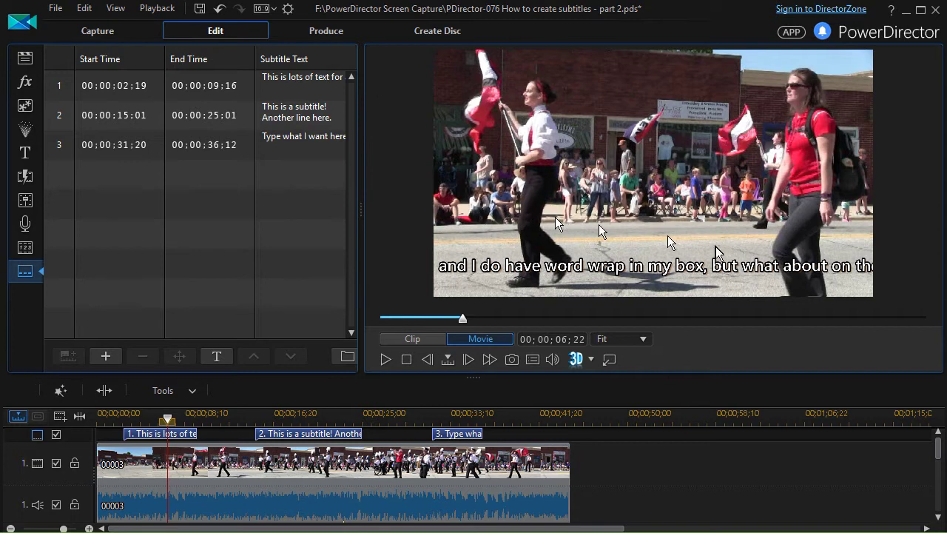
- Insert a line break after the word 'subtitle' in the first subtitle's text
left_click(313, 94)
left_click(313, 94)
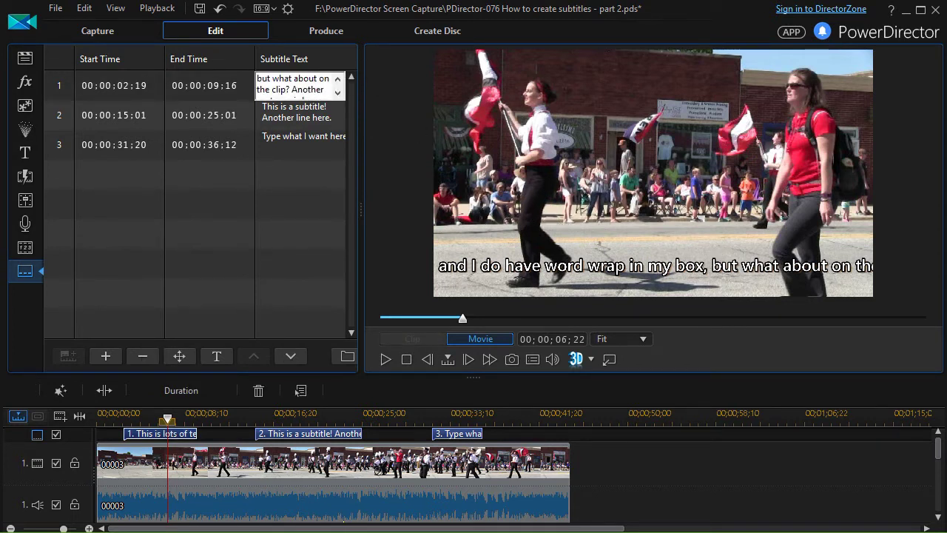
left_click(338, 78)
left_click(339, 77)
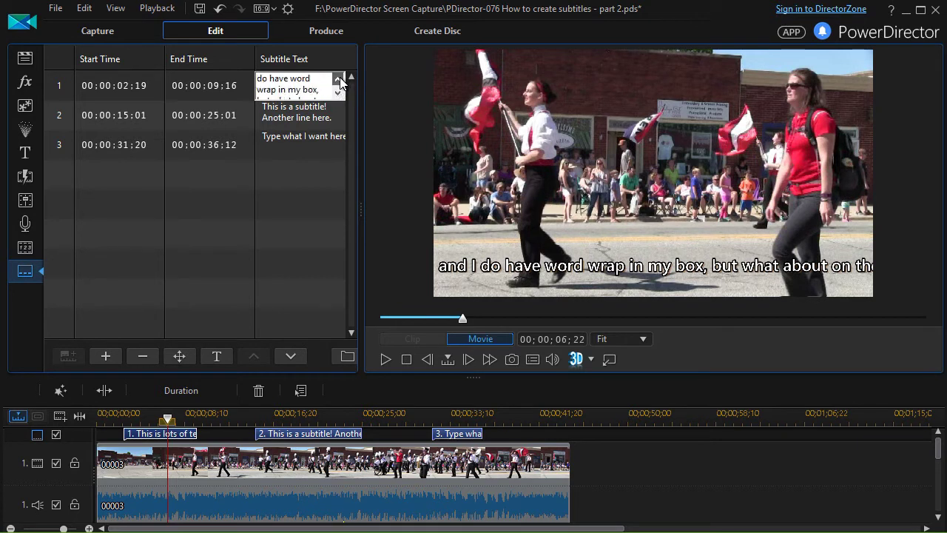
left_click(338, 78)
left_click(339, 78)
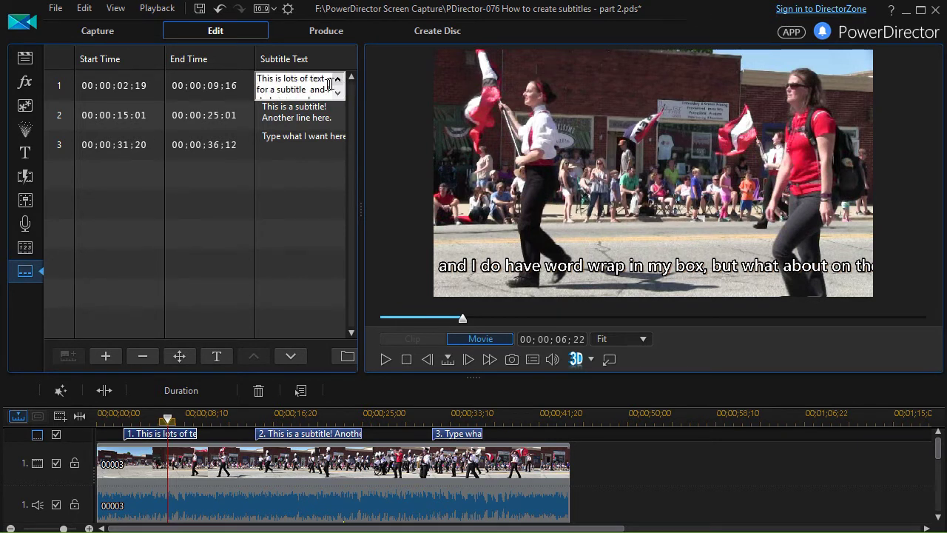
left_click(306, 90)
key("Return")
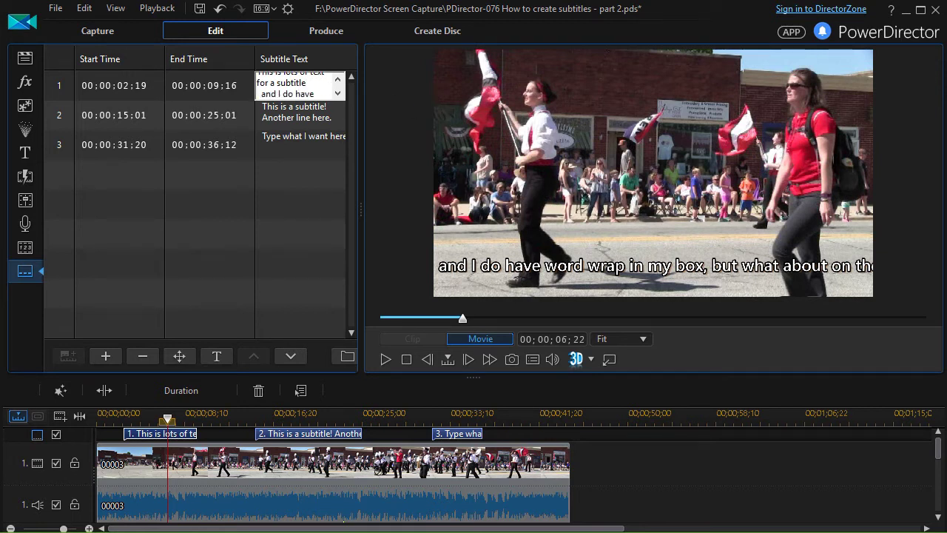
left_click(338, 94)
left_click(337, 93)
left_click(338, 93)
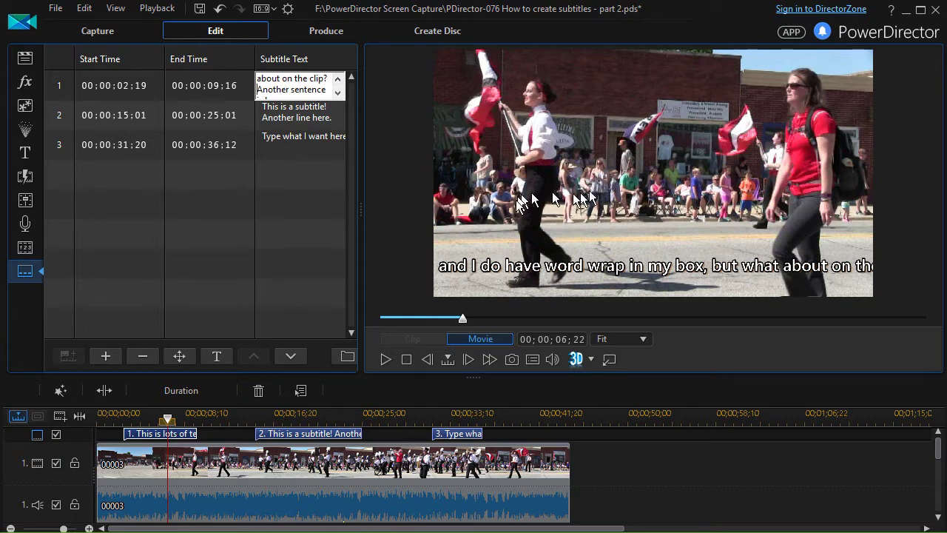
left_click(311, 279)
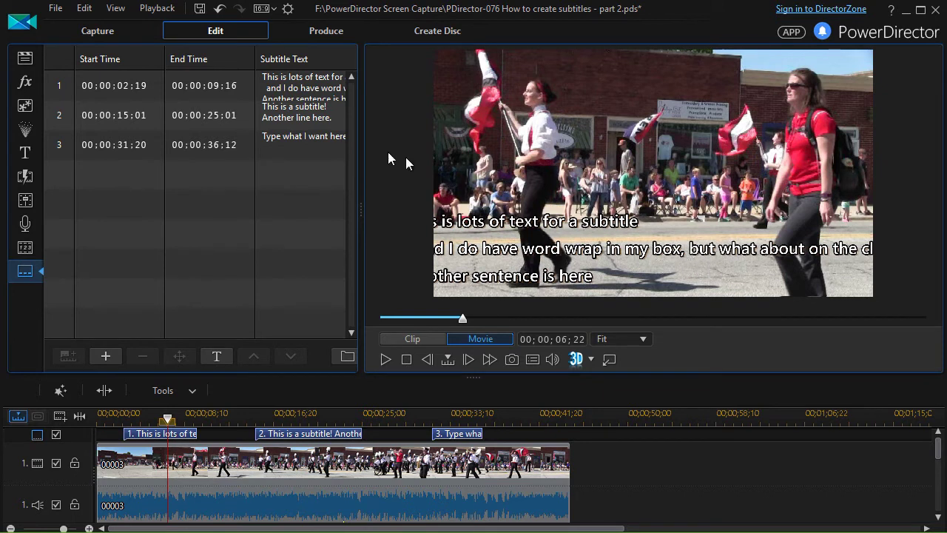
- Insert a second line break after 'box,' so the first subtitle fits on four lines
left_click(334, 87)
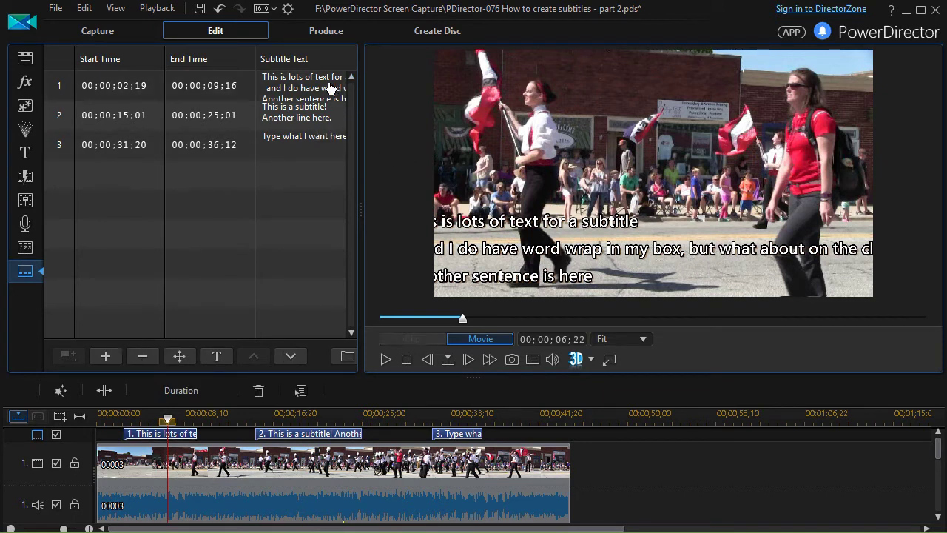
right_click(329, 84)
left_click(377, 109)
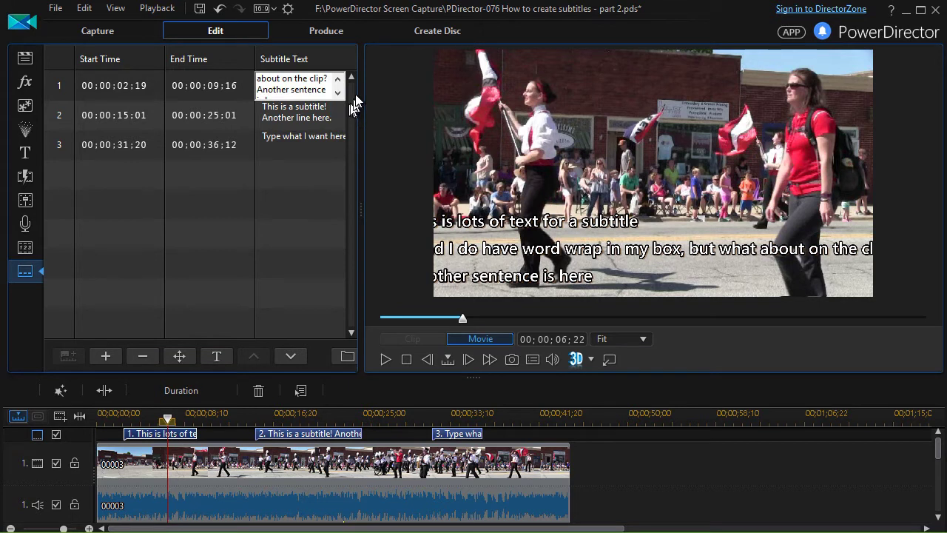
left_click(338, 93)
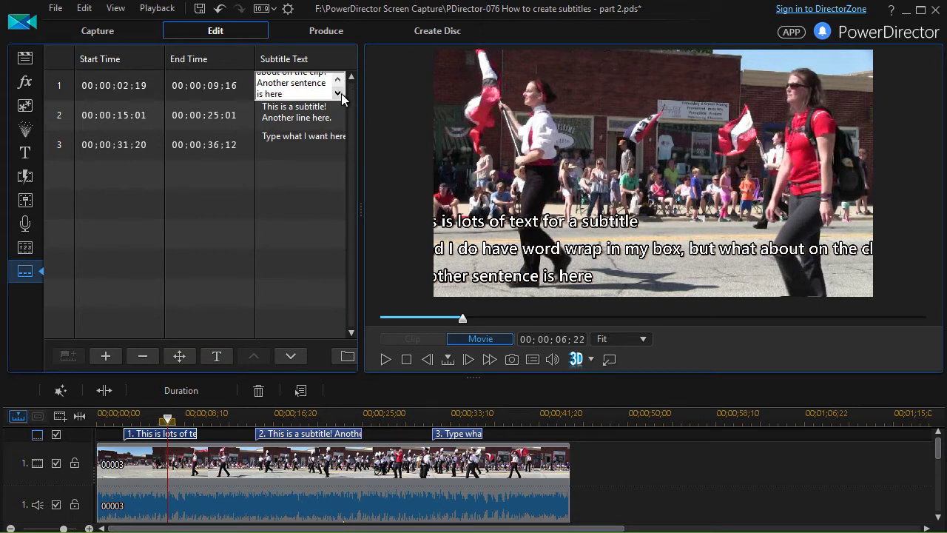
scroll(338, 91, "up", 2)
scroll(341, 86, "up", 4)
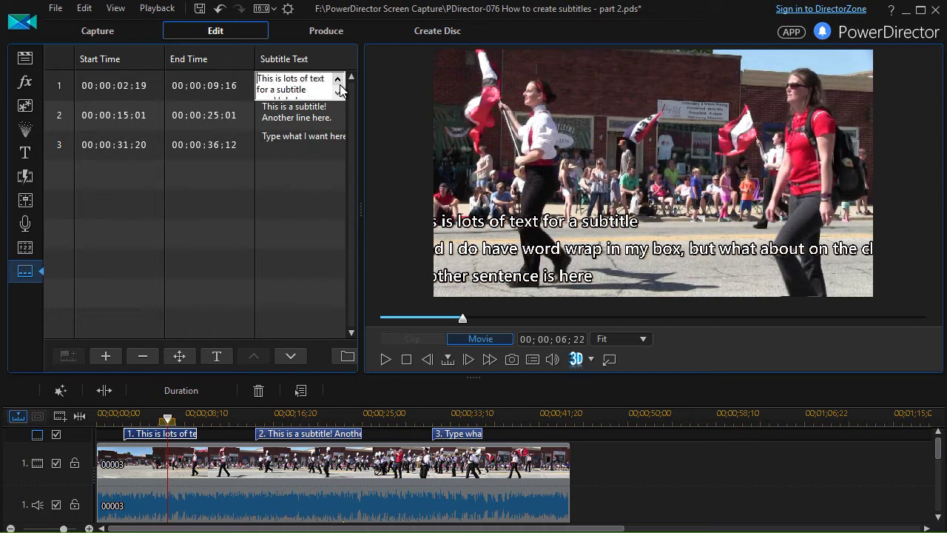
left_click(337, 95)
left_click(337, 95)
left_click(338, 95)
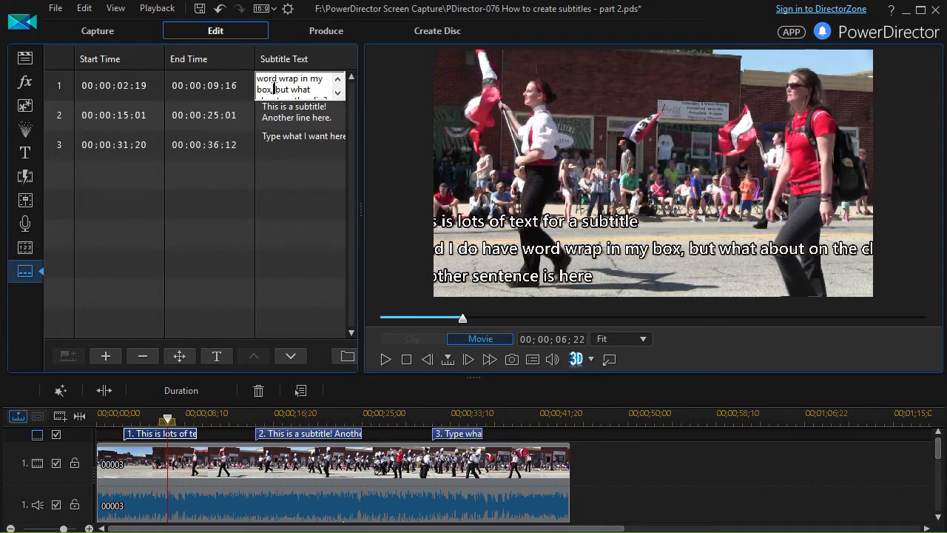
key("Return")
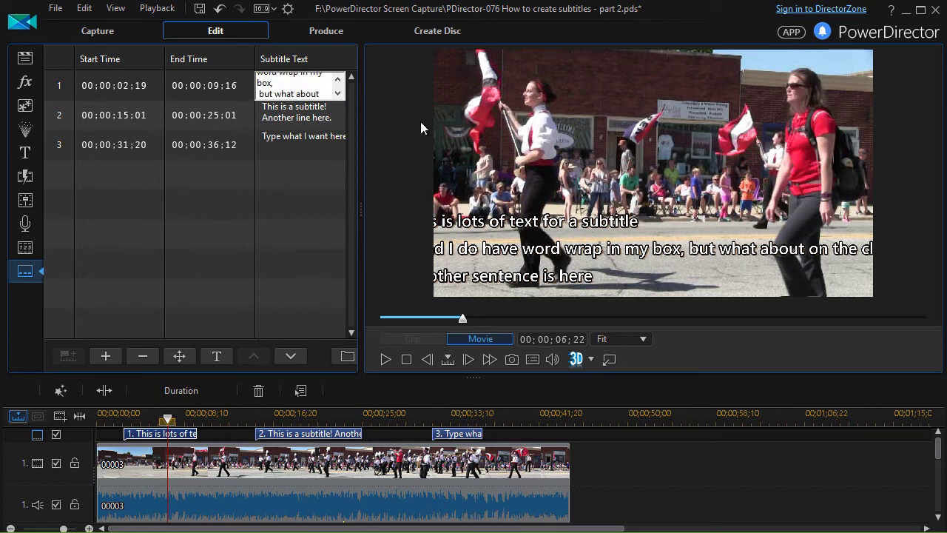
left_click(244, 239)
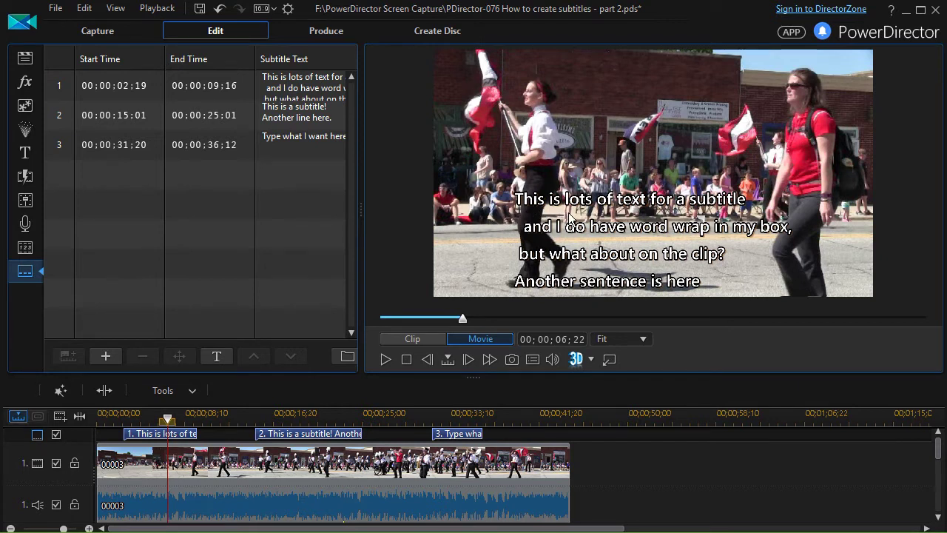
- Select subtitle row 3 to show 'Type what I want here' at 00;00;31;20
left_click(321, 143)
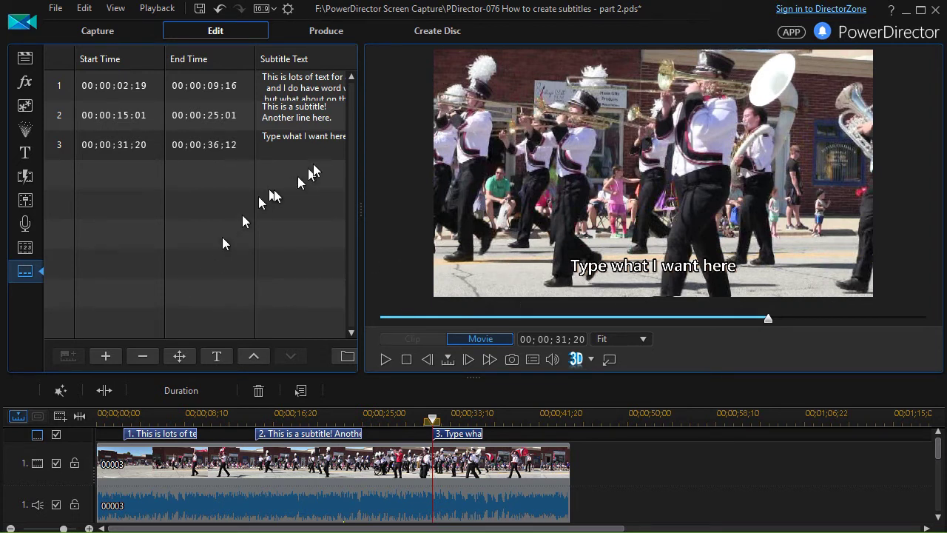
- Set subtitle 3's font to Franklin Gothic Heavy, size 24, with a dark green shadow
right_click(303, 146)
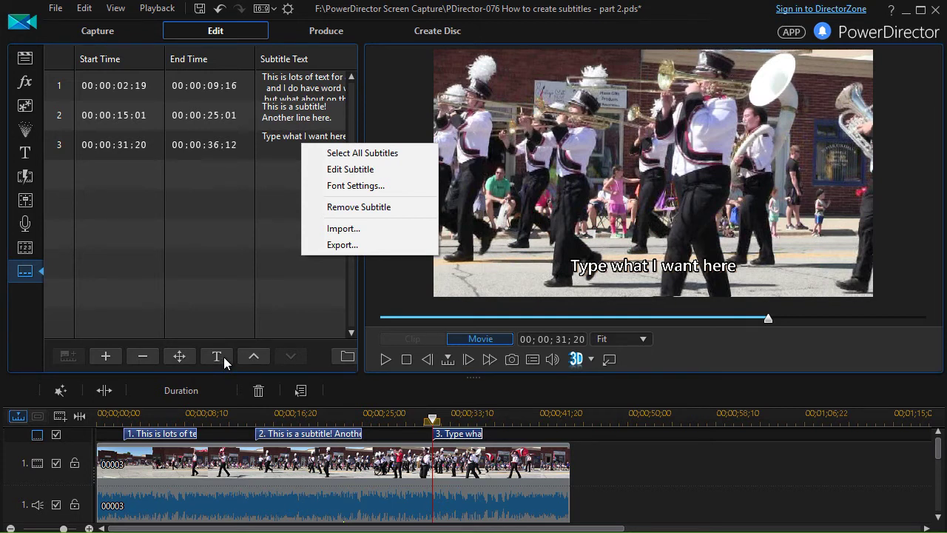
left_click(372, 187)
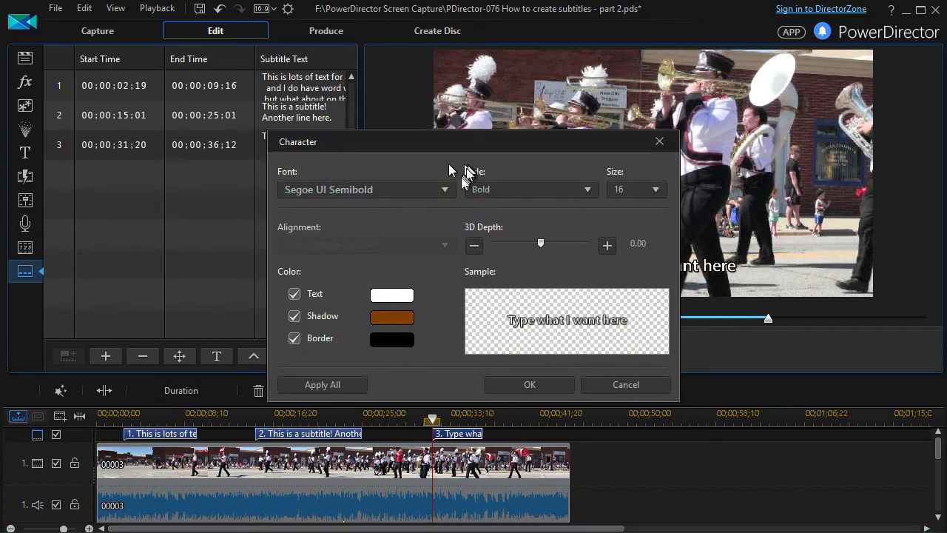
left_click(445, 189)
left_click_drag(447, 282, 450, 260)
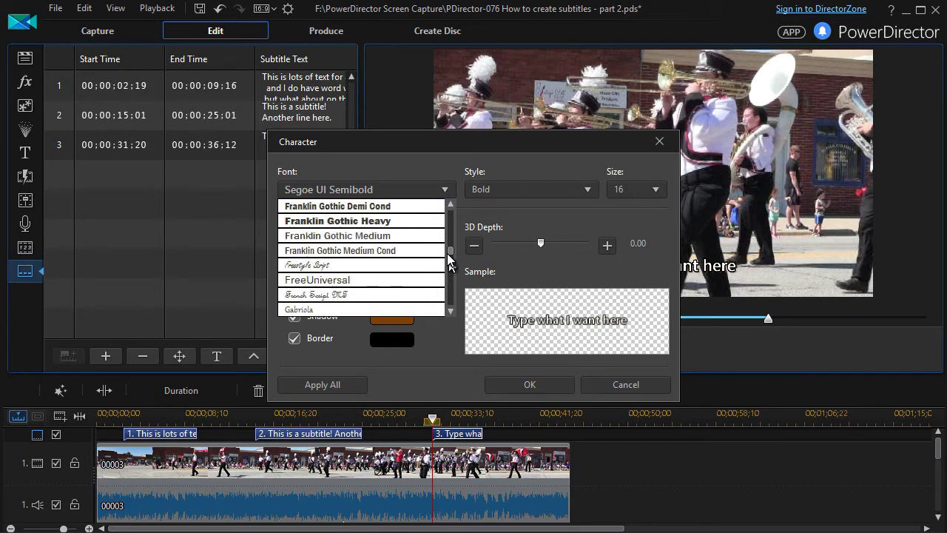
left_click(370, 220)
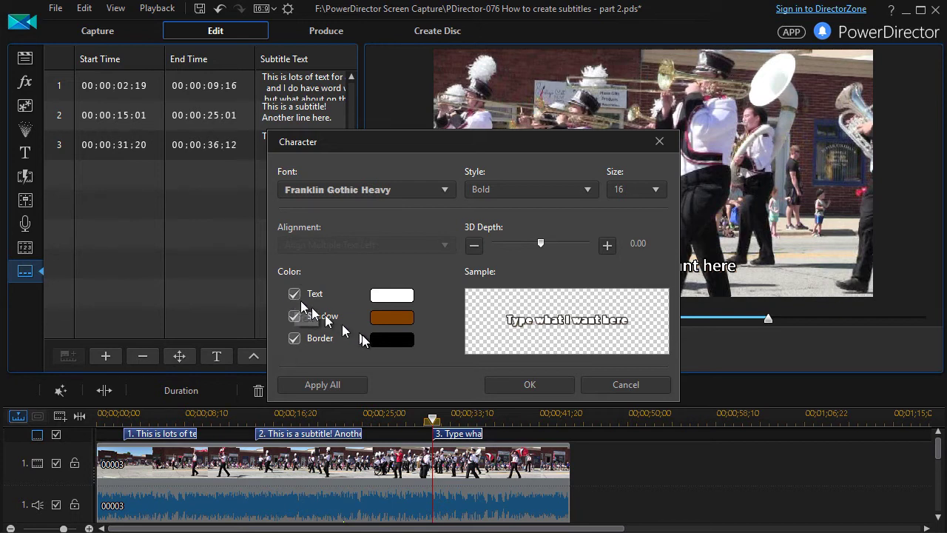
left_click(384, 316)
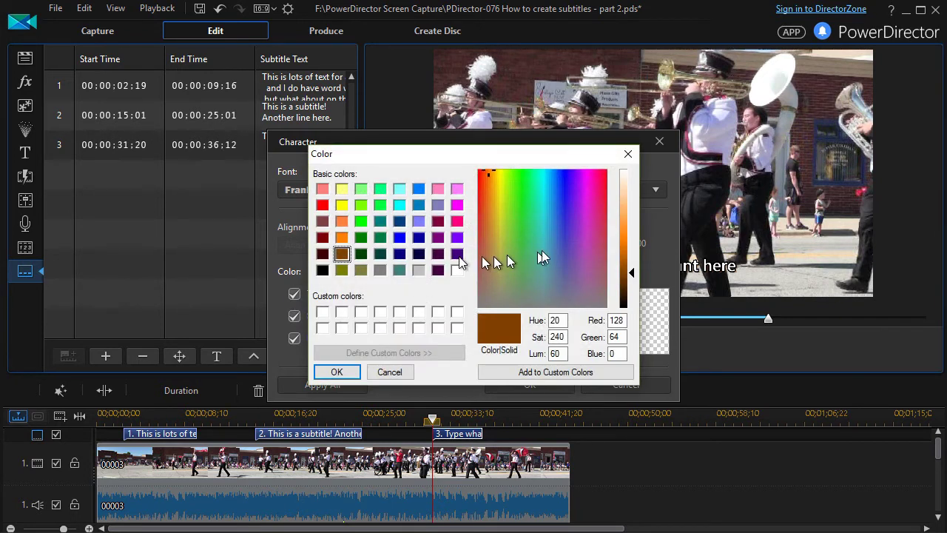
left_click(520, 211)
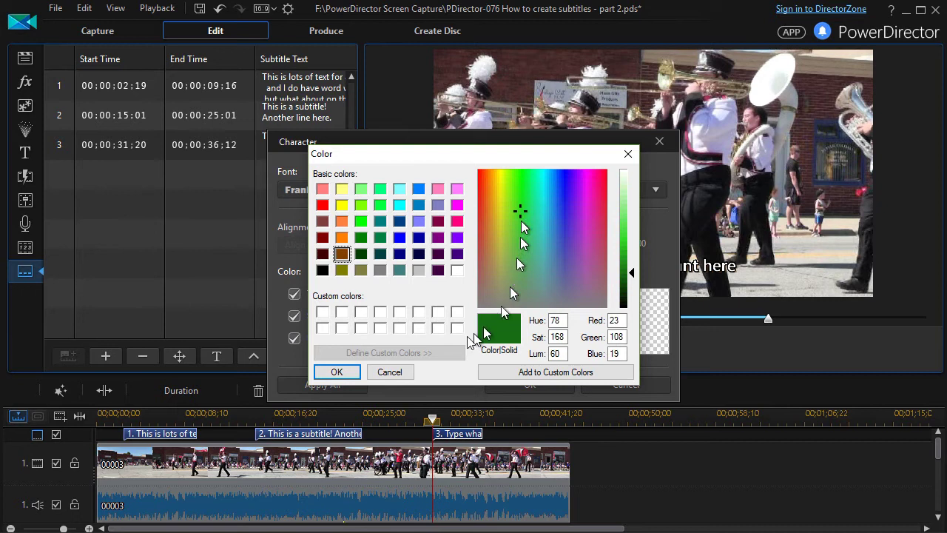
left_click(338, 372)
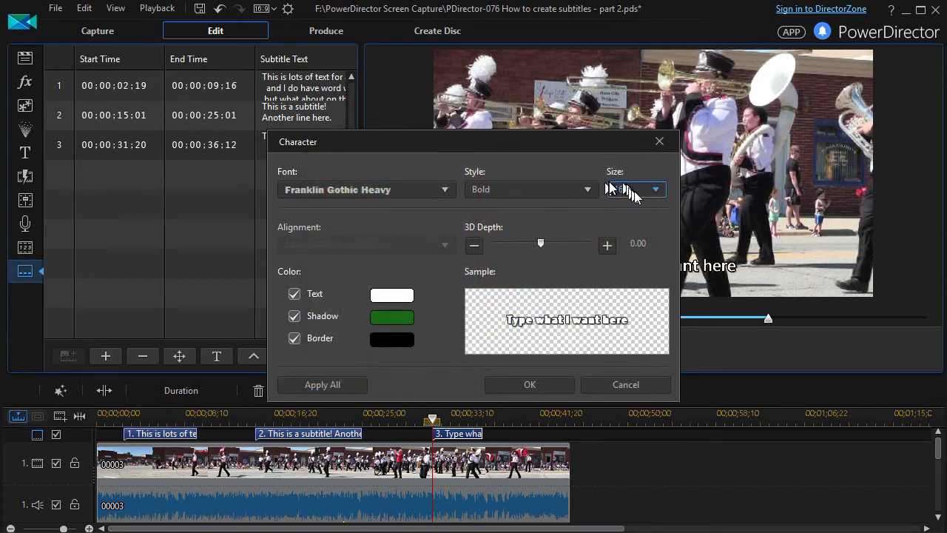
left_click(659, 189)
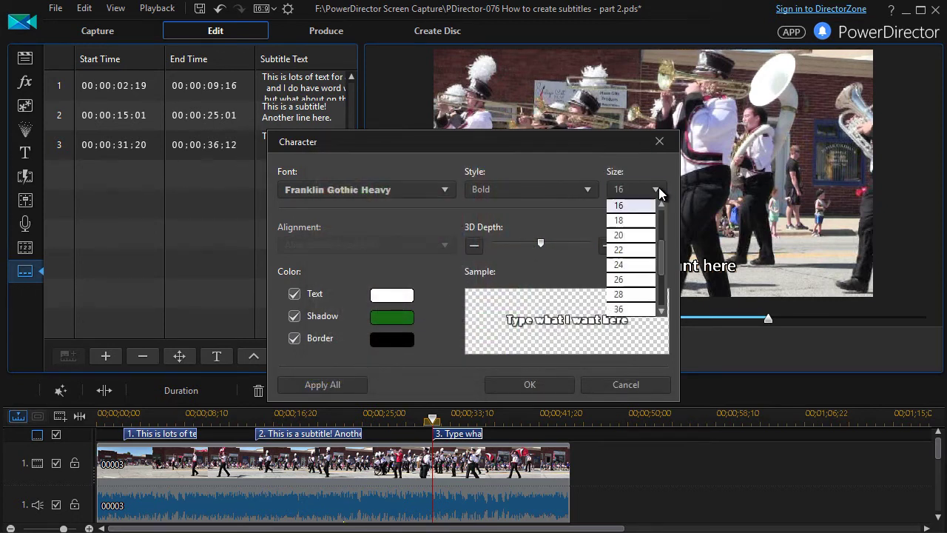
left_click(629, 267)
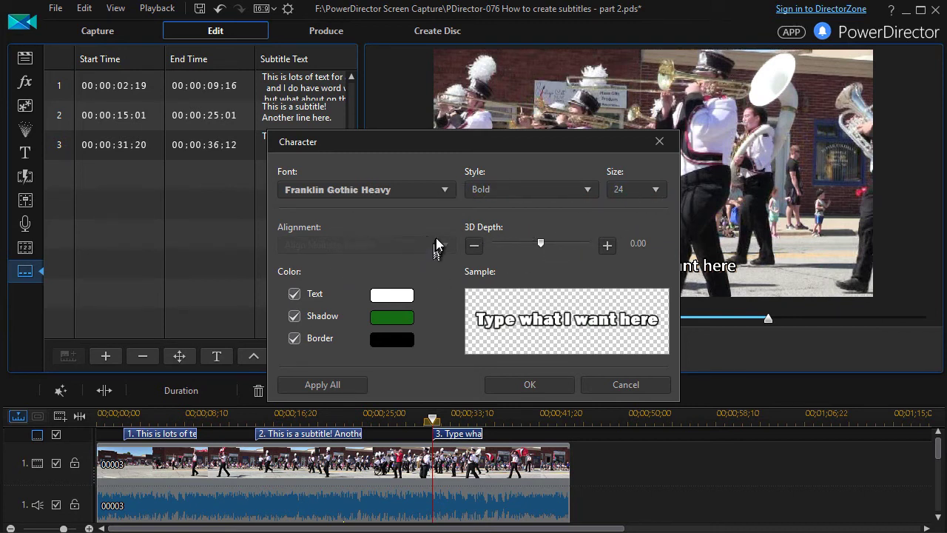
left_click(543, 384)
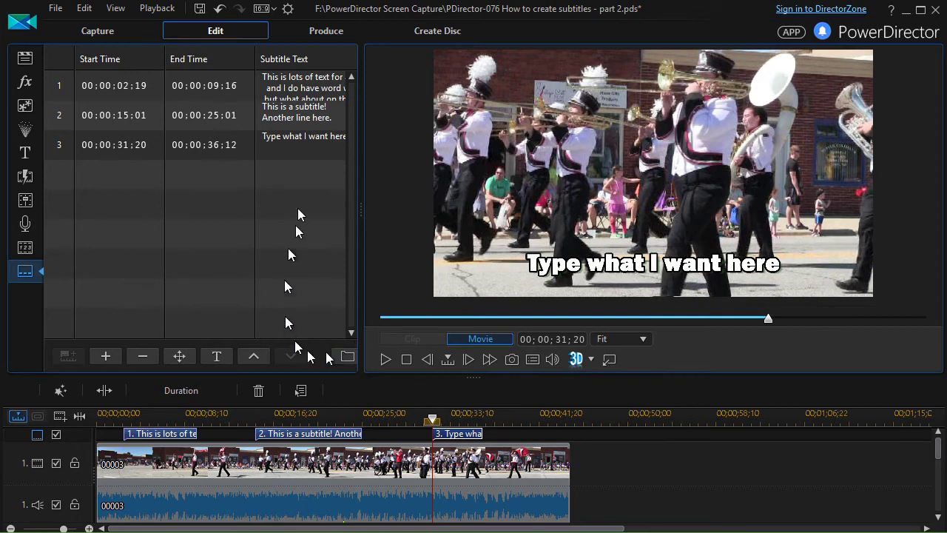
- Close subtitle 3's font settings unchanged and select subtitle 2 at 00;00;15;01
right_click(303, 149)
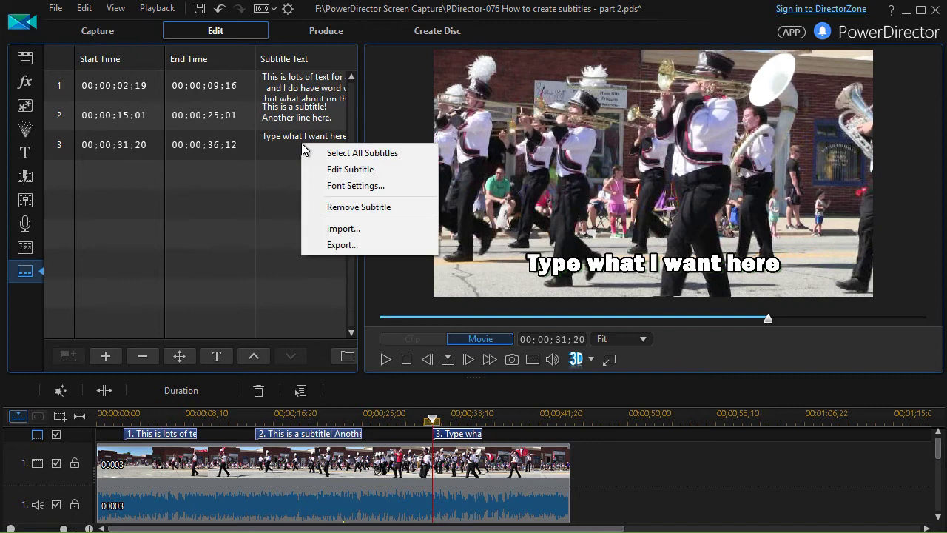
left_click(351, 186)
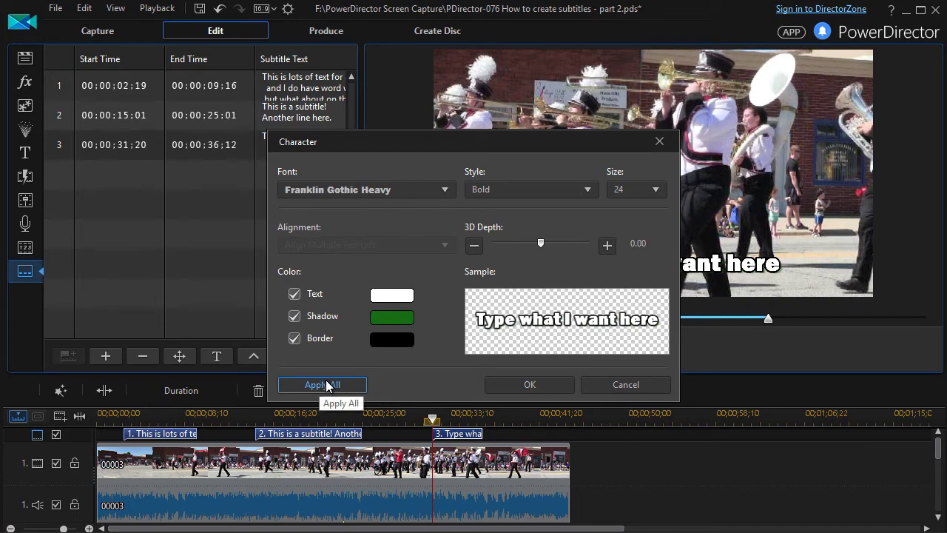
left_click(560, 383)
left_click(326, 119)
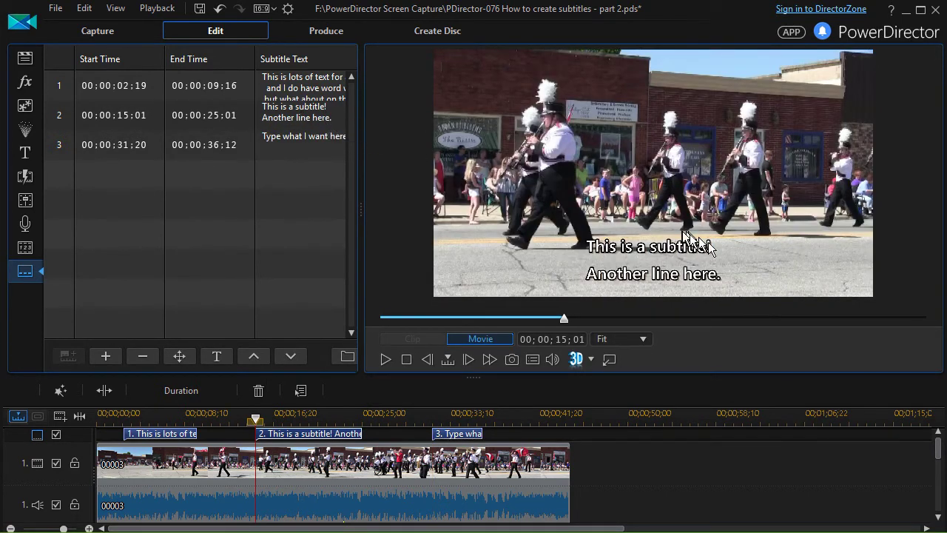
- Style subtitle 2 as red ChunkFive text with both lines centre-aligned
right_click(323, 112)
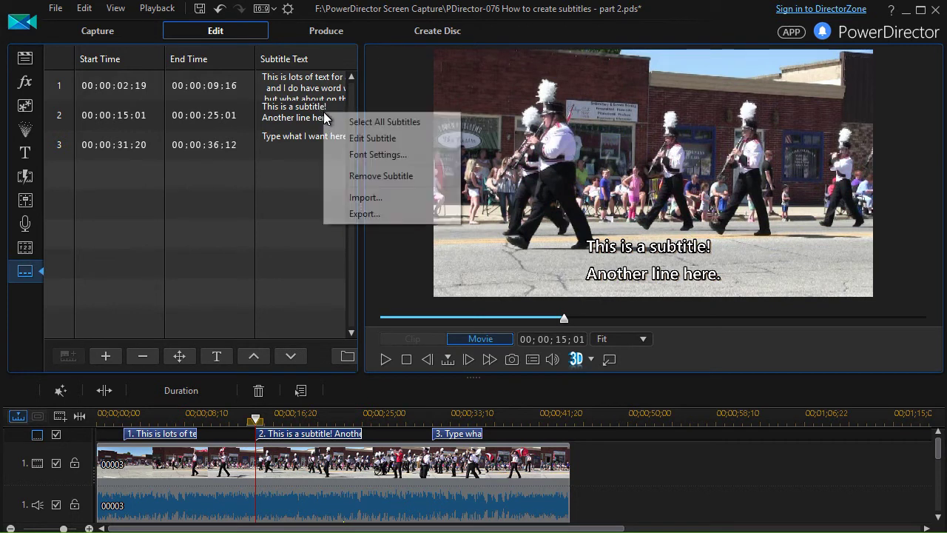
left_click(377, 141)
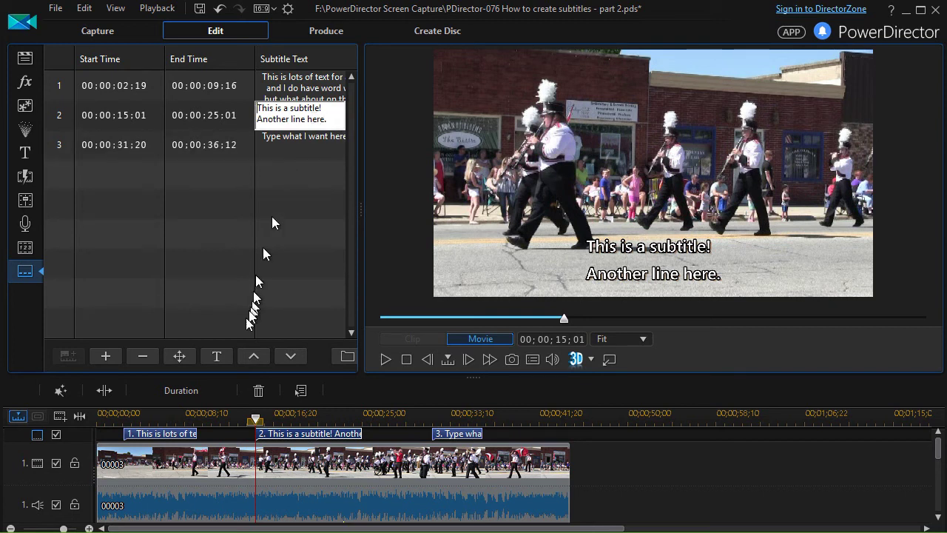
left_click(217, 356)
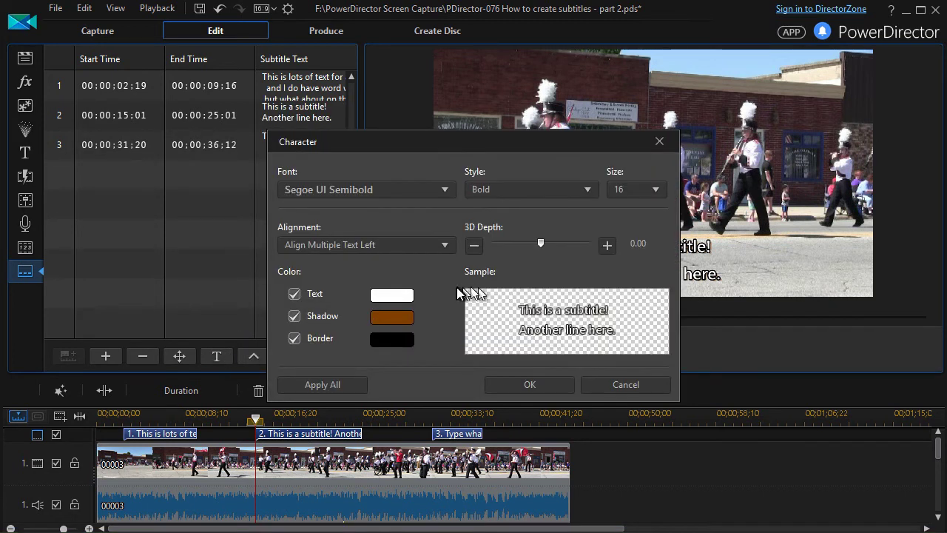
left_click(447, 191)
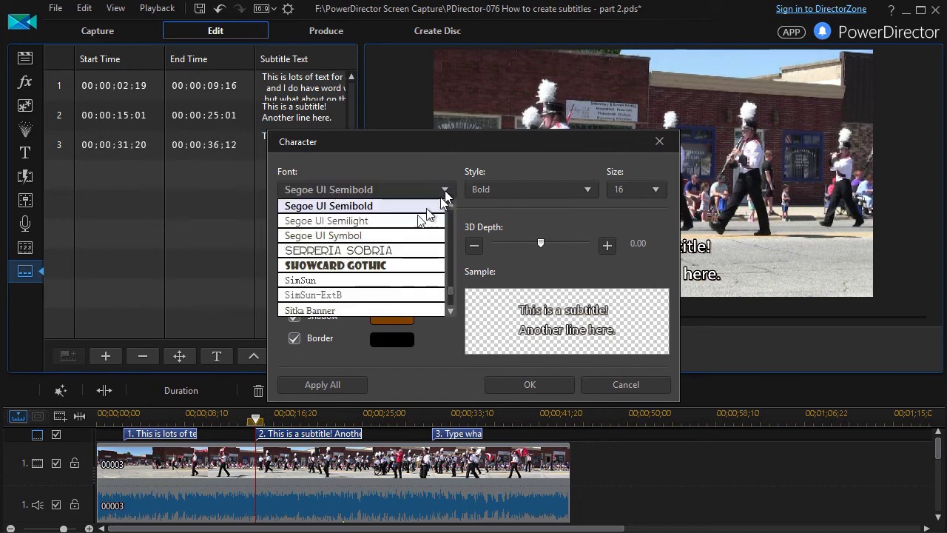
left_click_drag(451, 295, 451, 242)
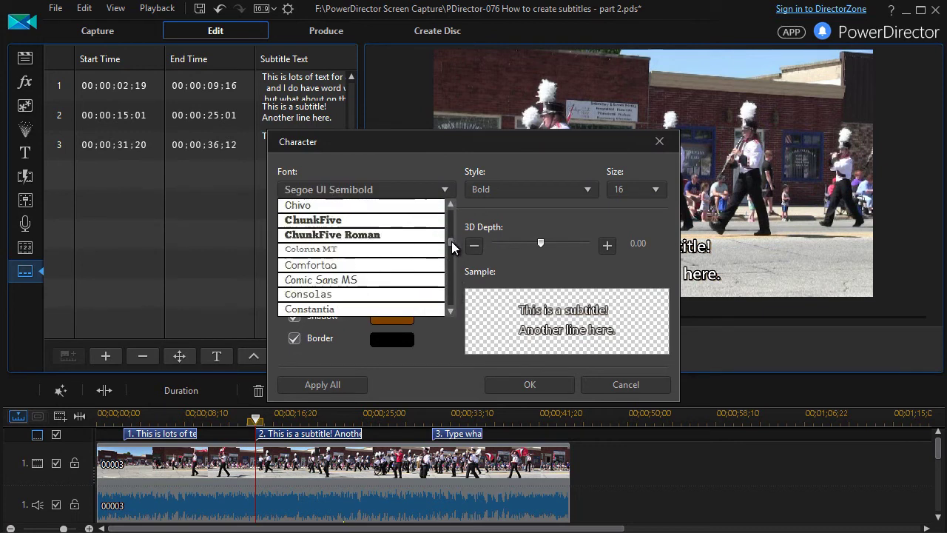
left_click(360, 219)
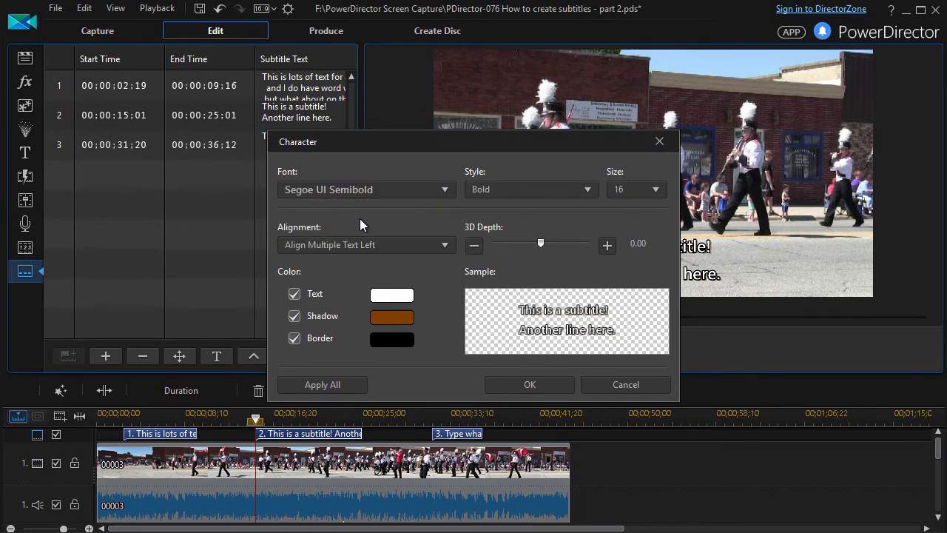
left_click(403, 296)
left_click(323, 205)
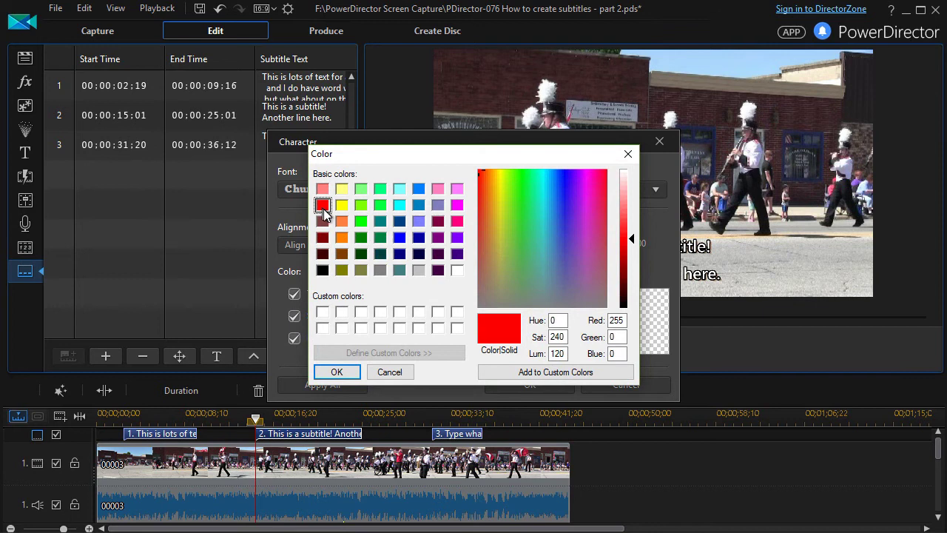
left_click(336, 371)
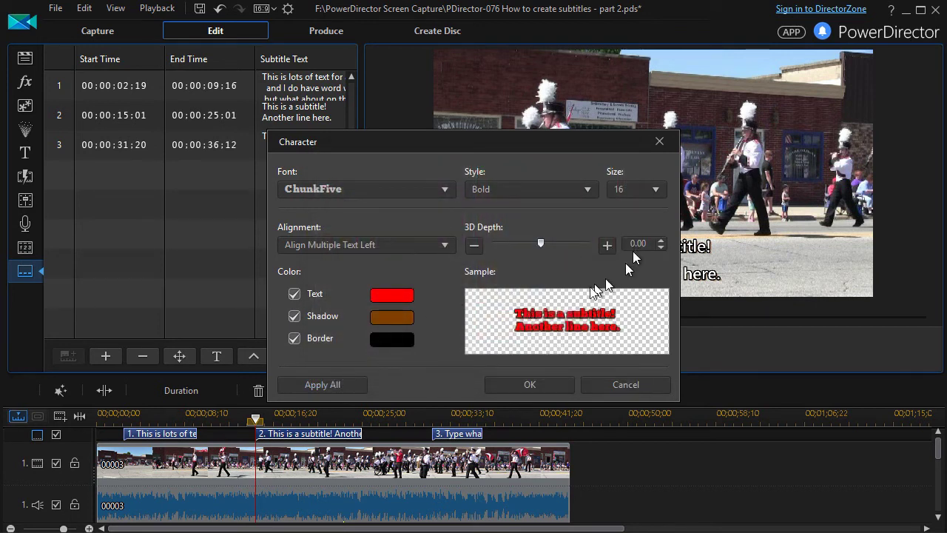
left_click(446, 247)
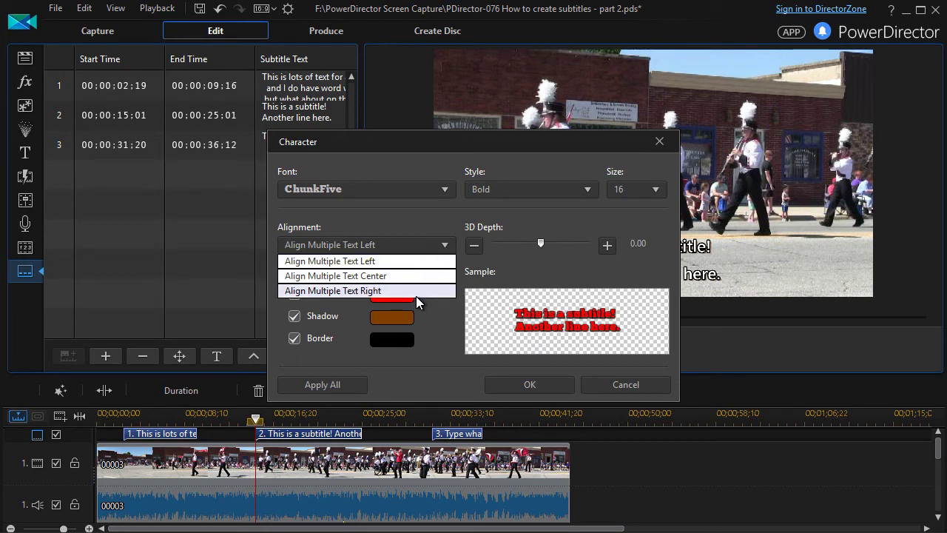
left_click(415, 277)
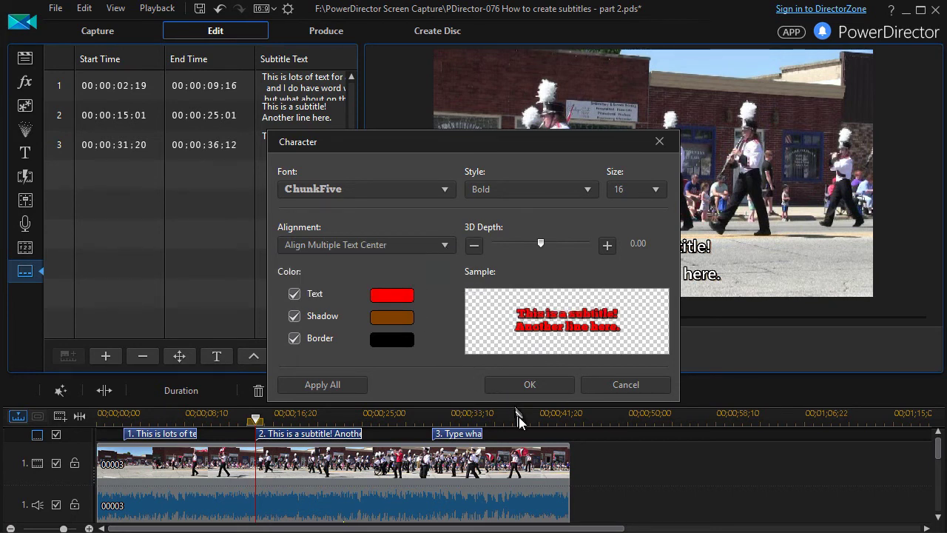
left_click(531, 384)
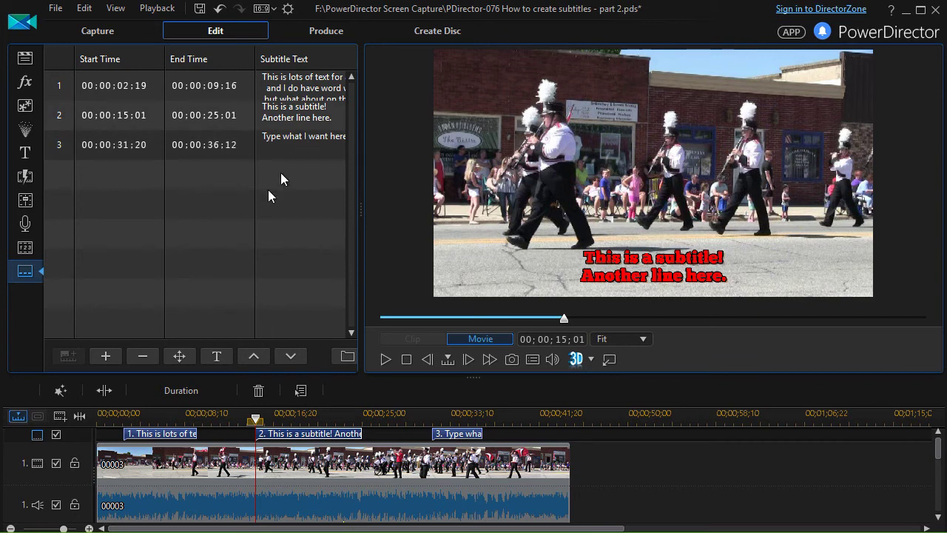
- Move subtitle 2 to position X 0.73, Y -0.55 in the upper right of the frame
left_click(179, 356)
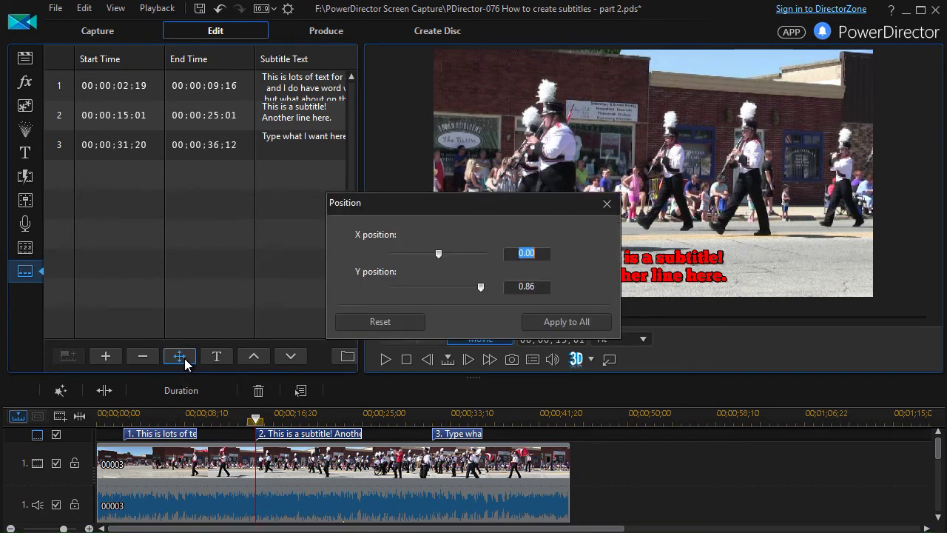
left_click_drag(488, 209, 242, 194)
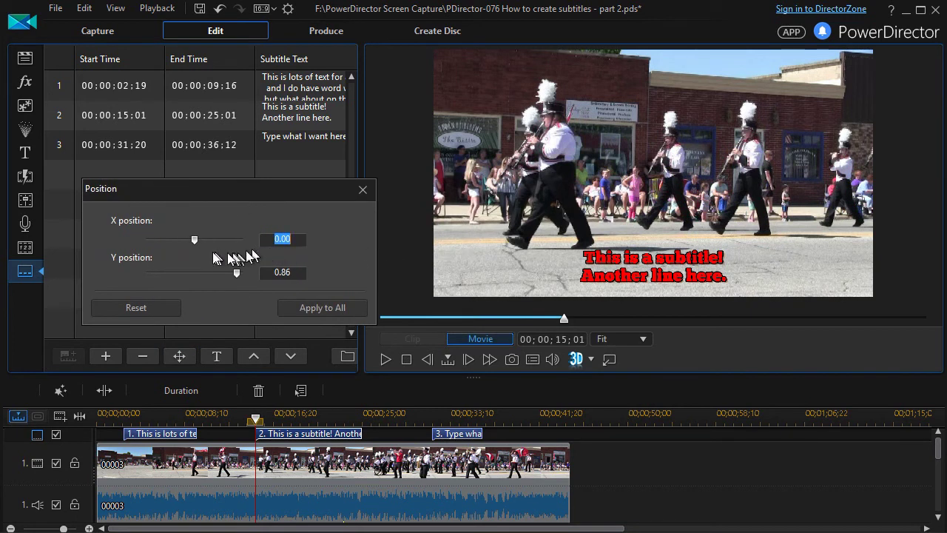
left_click_drag(197, 247, 208, 256)
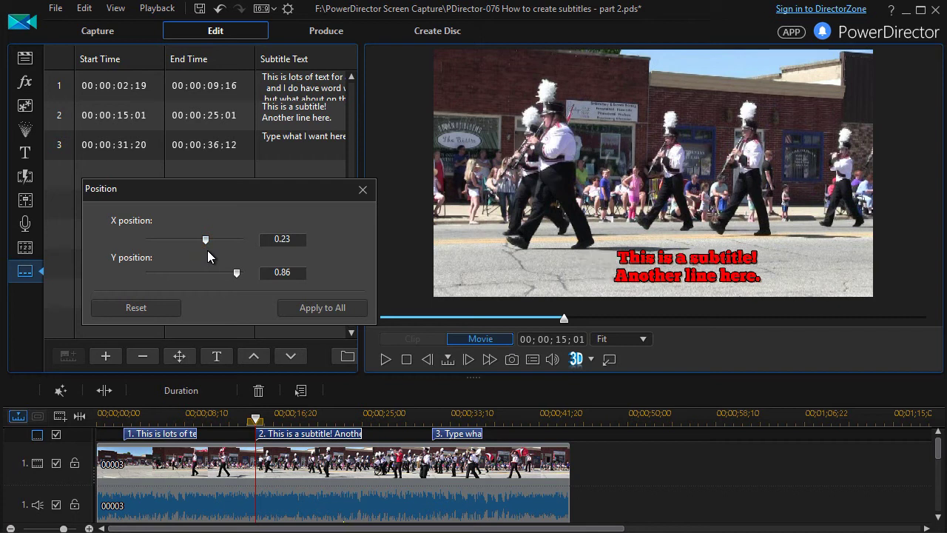
left_click_drag(205, 239, 231, 246)
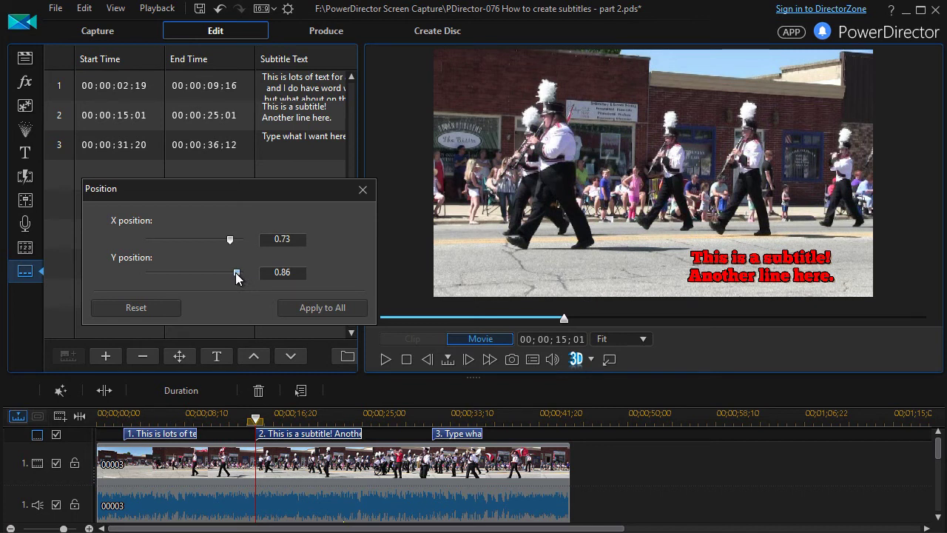
left_click_drag(237, 273, 188, 275)
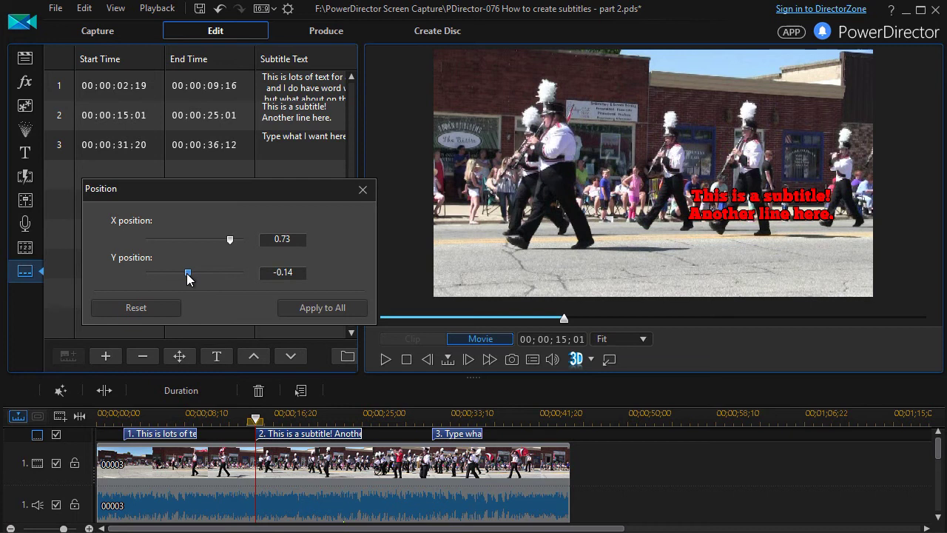
left_click_drag(184, 272, 165, 277)
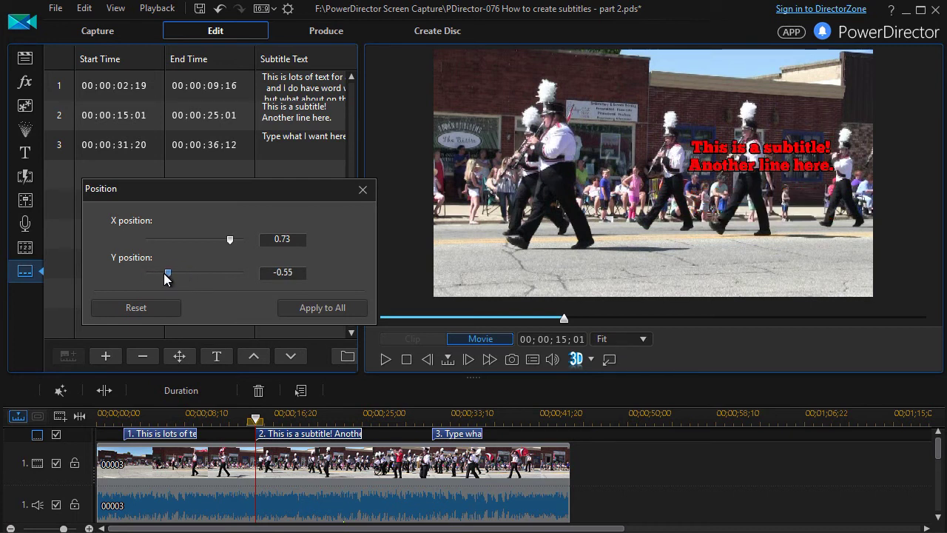
left_click(343, 310)
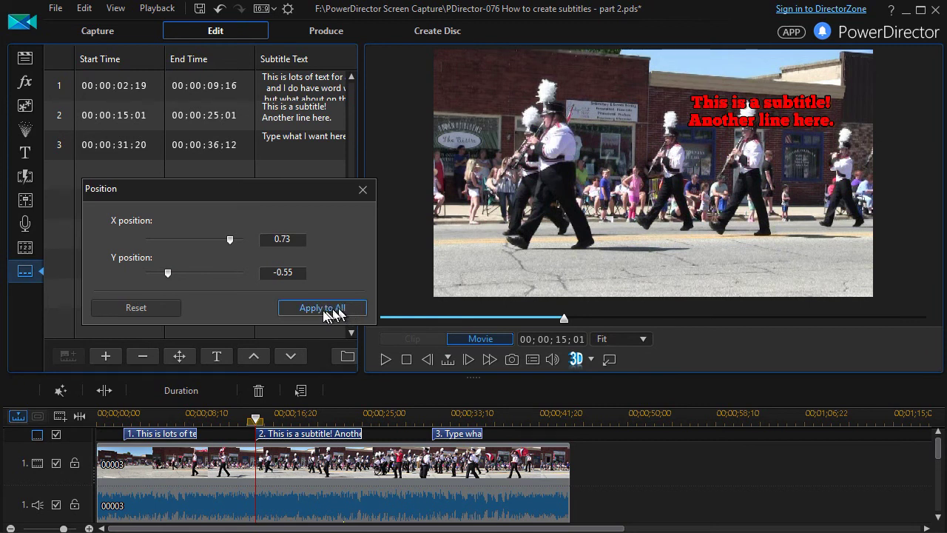
left_click(362, 189)
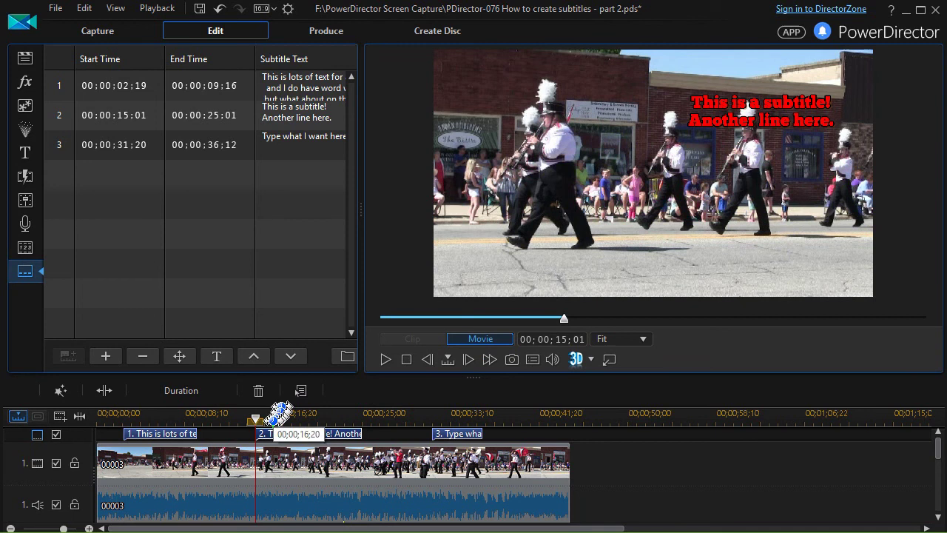
mouse_move(257, 435)
left_mouse_down()
mouse_move(255, 418)
mouse_move(435, 425)
mouse_move(441, 447)
mouse_move(453, 443)
left_mouse_up()
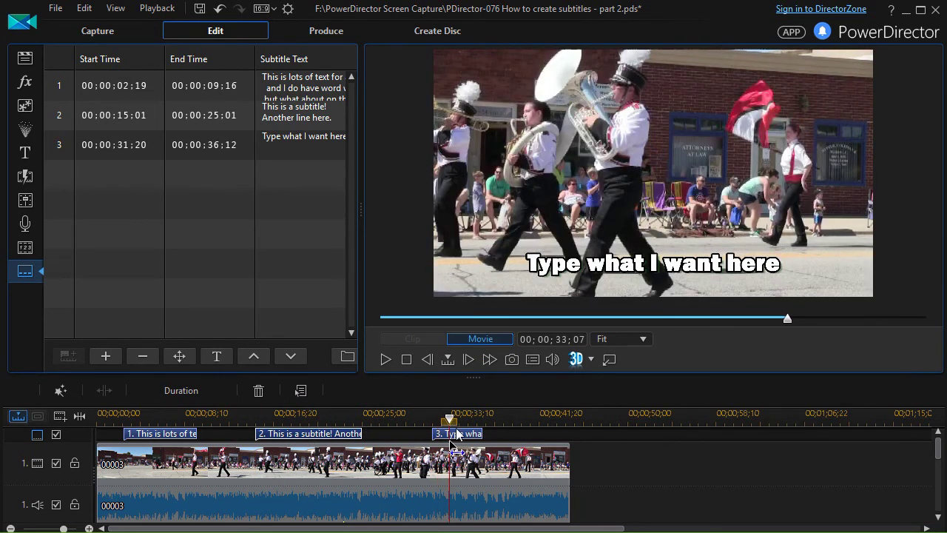